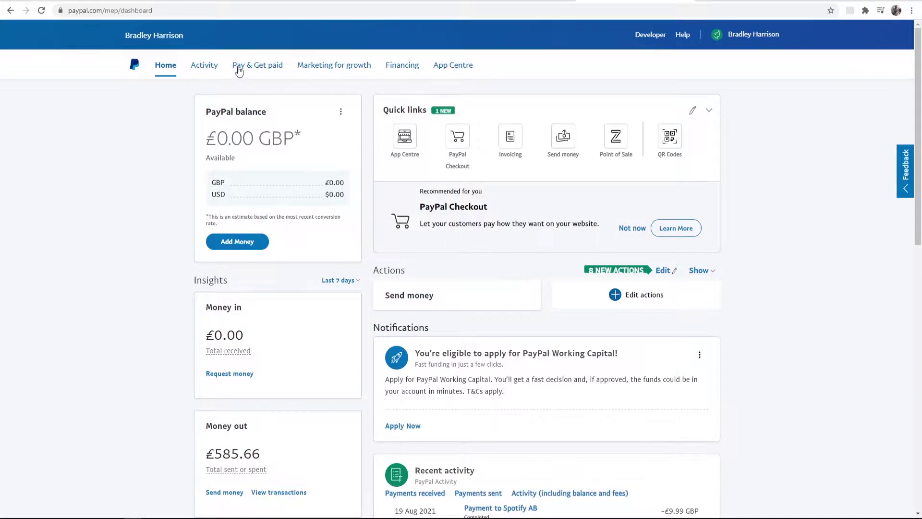
Reach the PayPal.Me page via Pay & Get paid and review the existing link address
{"action": "left_click", "coordinate": [238, 67]}
{"action": "left_click", "coordinate": [531, 262]}
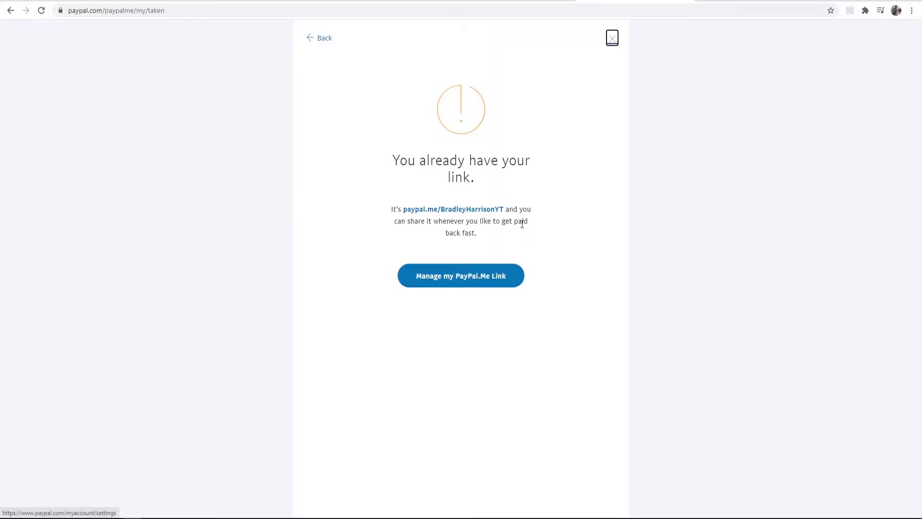
{"action": "left_click_drag", "start_coordinate": [506, 209], "coordinate": [394, 209]}
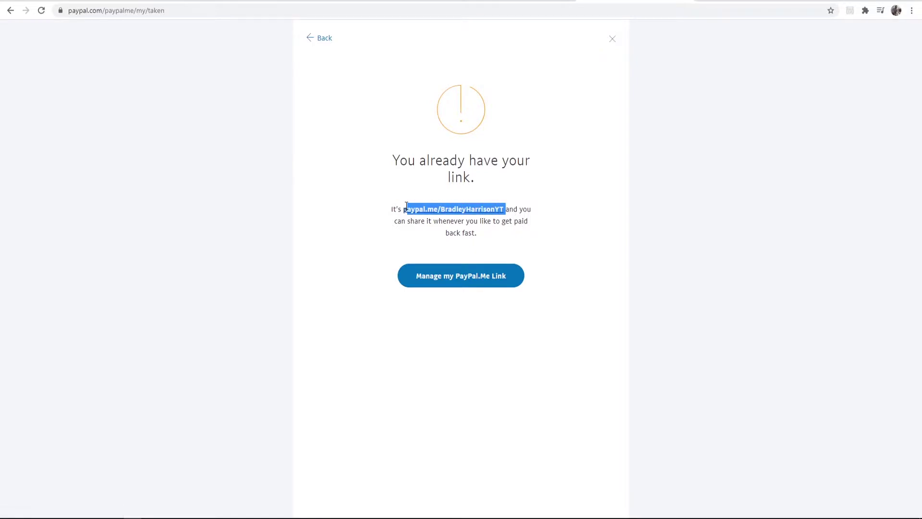
{"action": "left_click", "coordinate": [404, 189]}
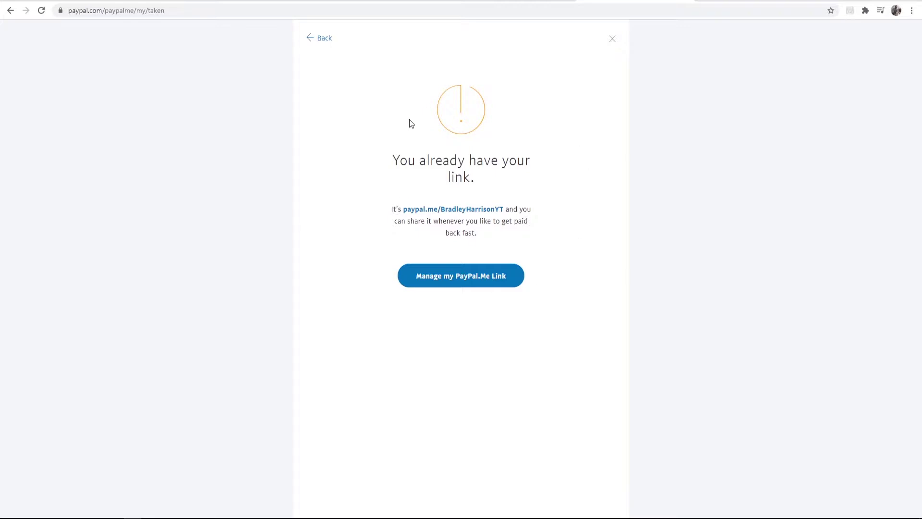
Return to the account dashboard
{"action": "left_click", "coordinate": [318, 41]}
{"action": "left_click_drag", "start_coordinate": [919, 64], "coordinate": [919, 411]}
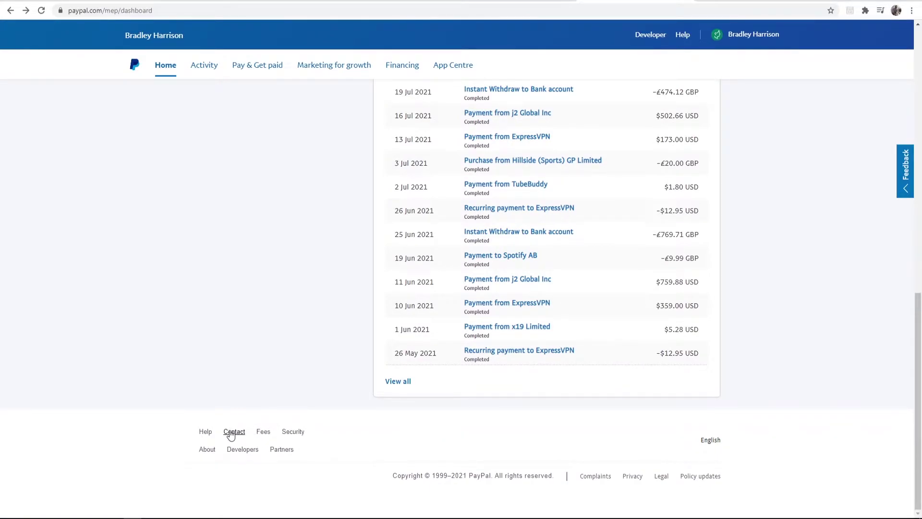
Go to Contact Customer Service and review the 'Other ways to contact us' section
{"action": "left_click", "coordinate": [230, 434]}
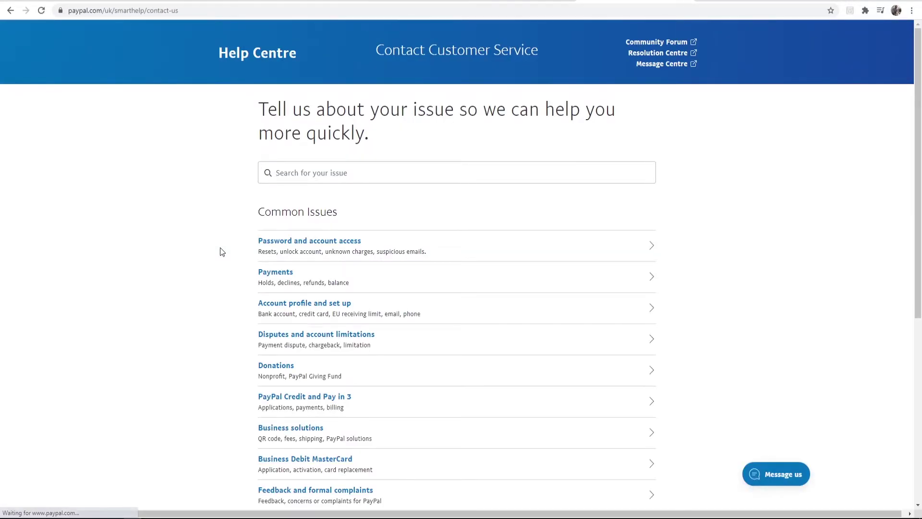
{"action": "scroll", "coordinate": [226, 259], "scroll_direction": "down", "scroll_amount": 5}
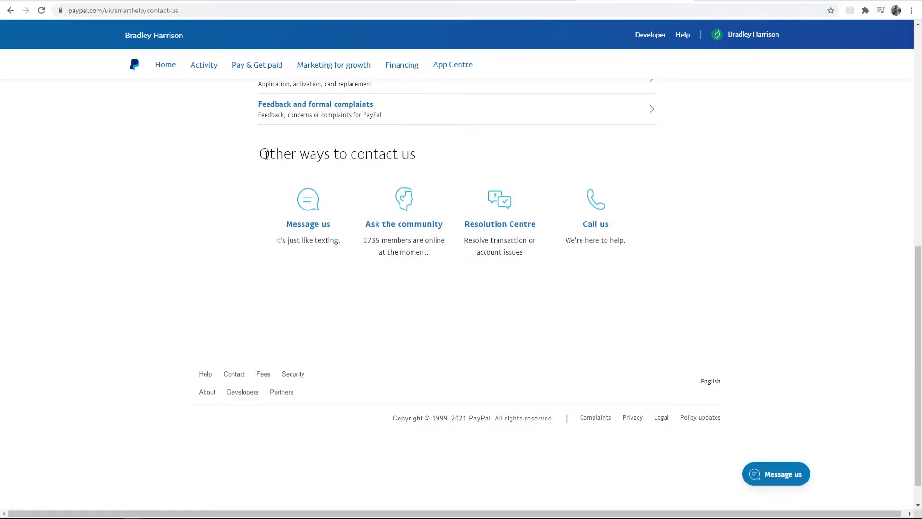
{"action": "left_click_drag", "start_coordinate": [260, 154], "coordinate": [436, 164]}
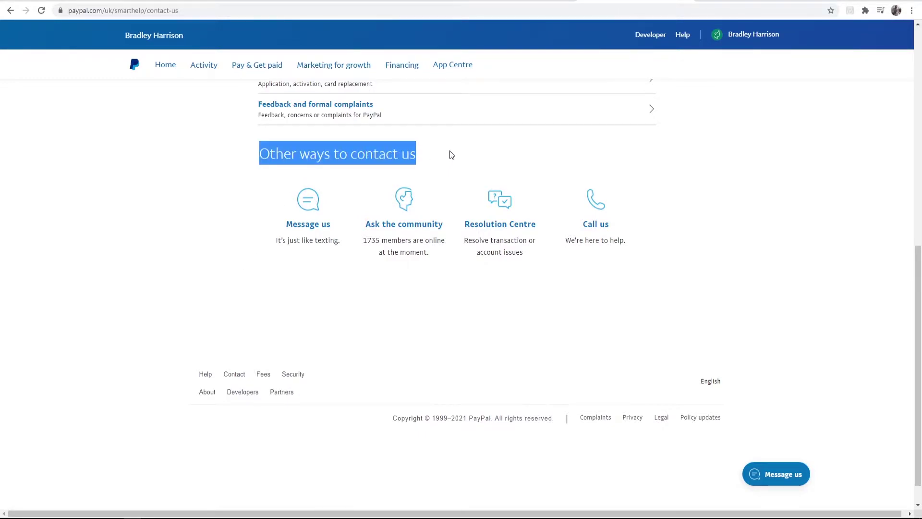
{"action": "left_click", "coordinate": [452, 151]}
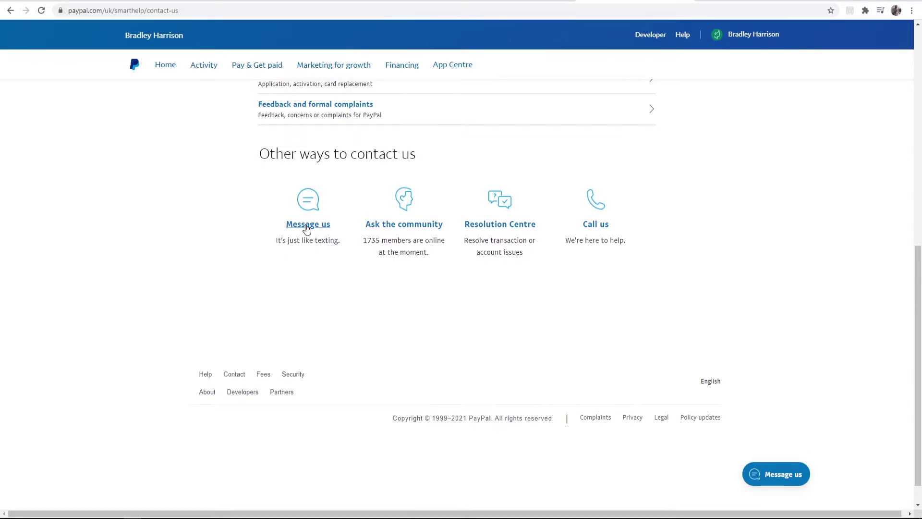
Start a Message us chat with the PayPal Assistant and review its greeting
{"action": "left_click", "coordinate": [307, 225]}
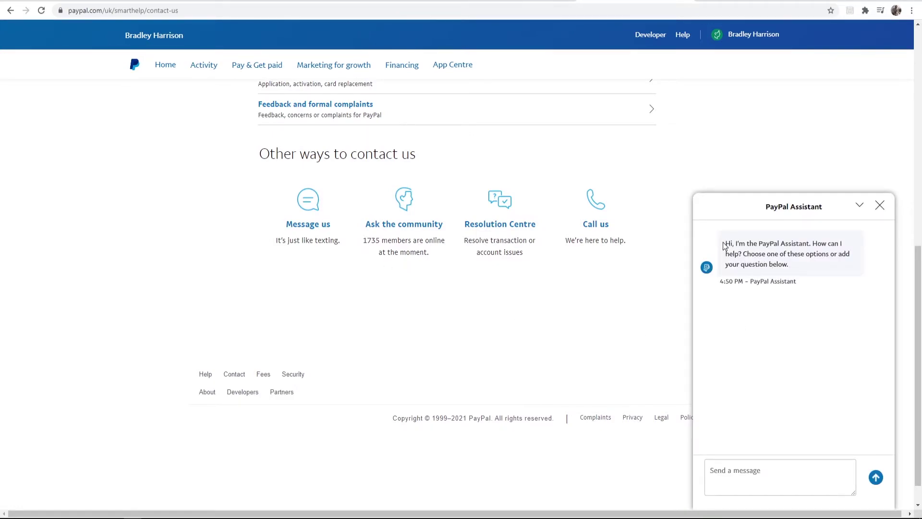
{"action": "left_click_drag", "start_coordinate": [725, 243], "coordinate": [806, 243]}
{"action": "left_click", "coordinate": [752, 112]}
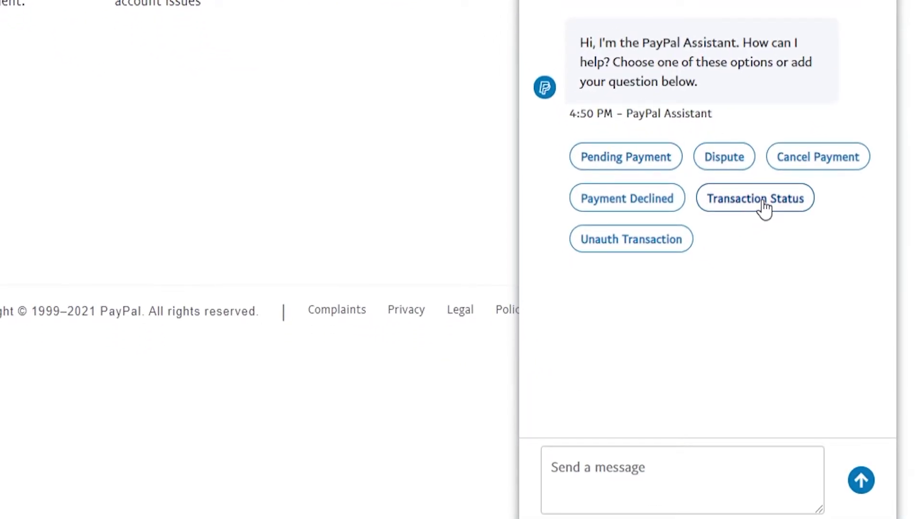
Send 'link change' then 'need more help' so the assistant offers a support agent
{"action": "left_click", "coordinate": [620, 474]}
{"action": "type", "text": "link chan"}
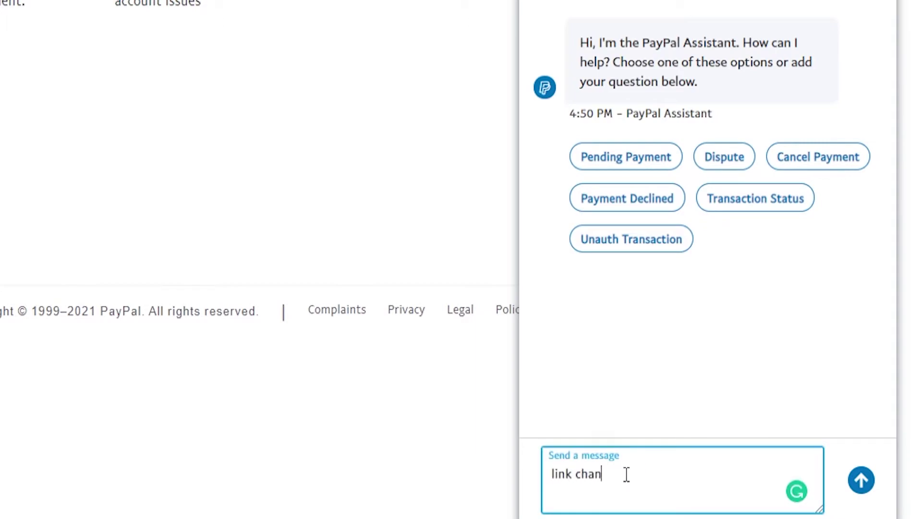
{"action": "type", "text": "ge"}
{"action": "key", "text": "Return"}
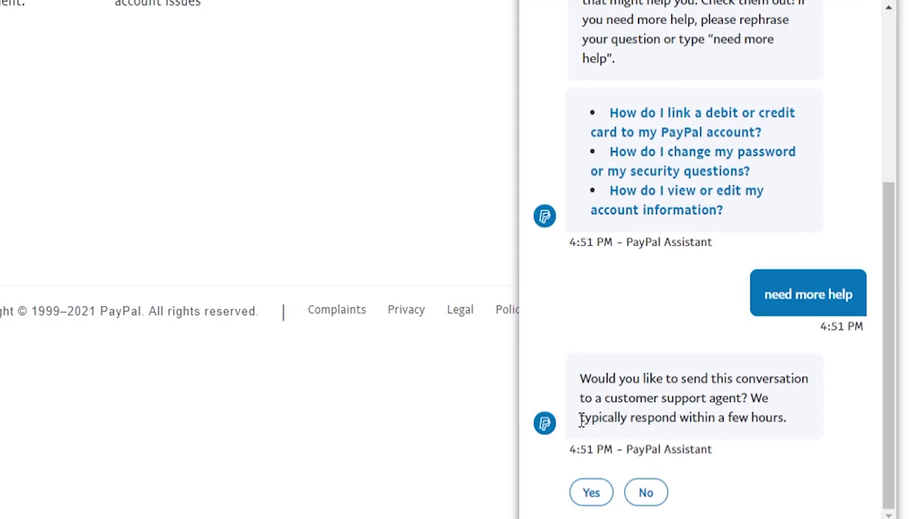
{"action": "left_click_drag", "start_coordinate": [580, 417], "coordinate": [779, 417]}
{"action": "left_click", "coordinate": [782, 416]}
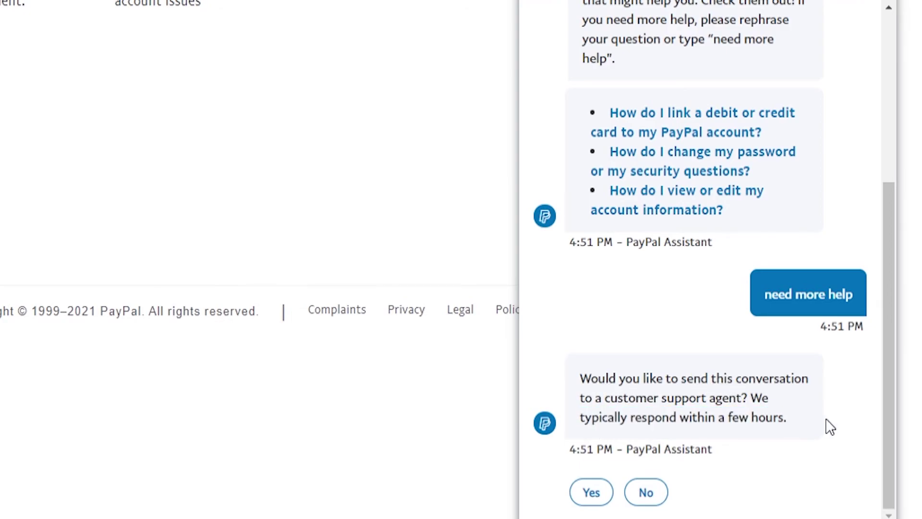